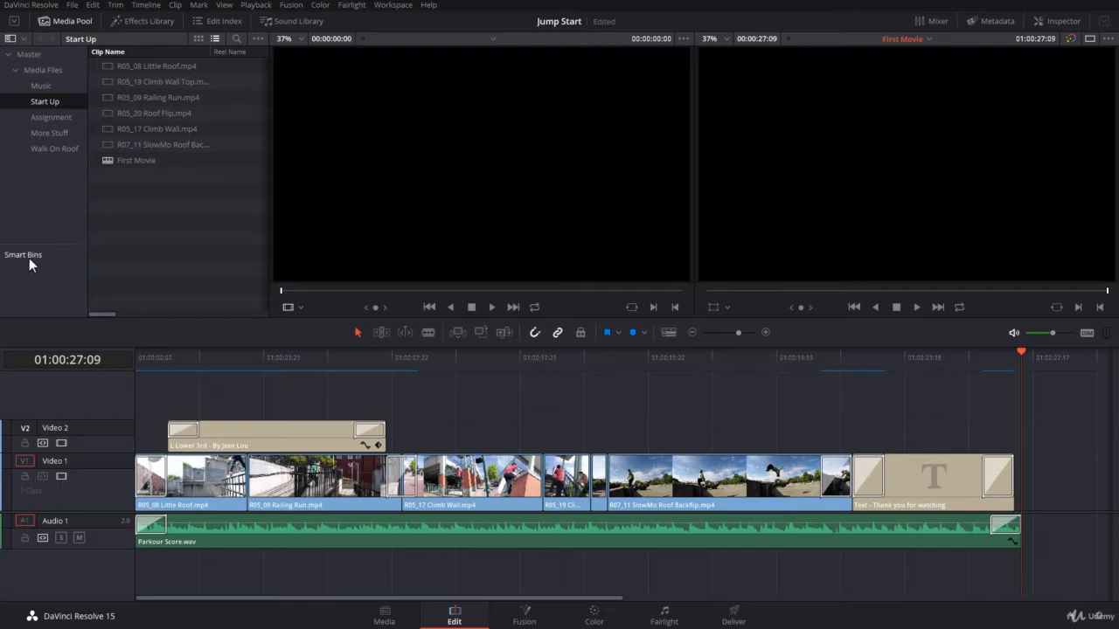
# - Add a new smart bin and rename it from Smart Bin 1 to 'Slow Motion'
pyautogui.rightClick(36, 273)
pyautogui.click(63, 276)
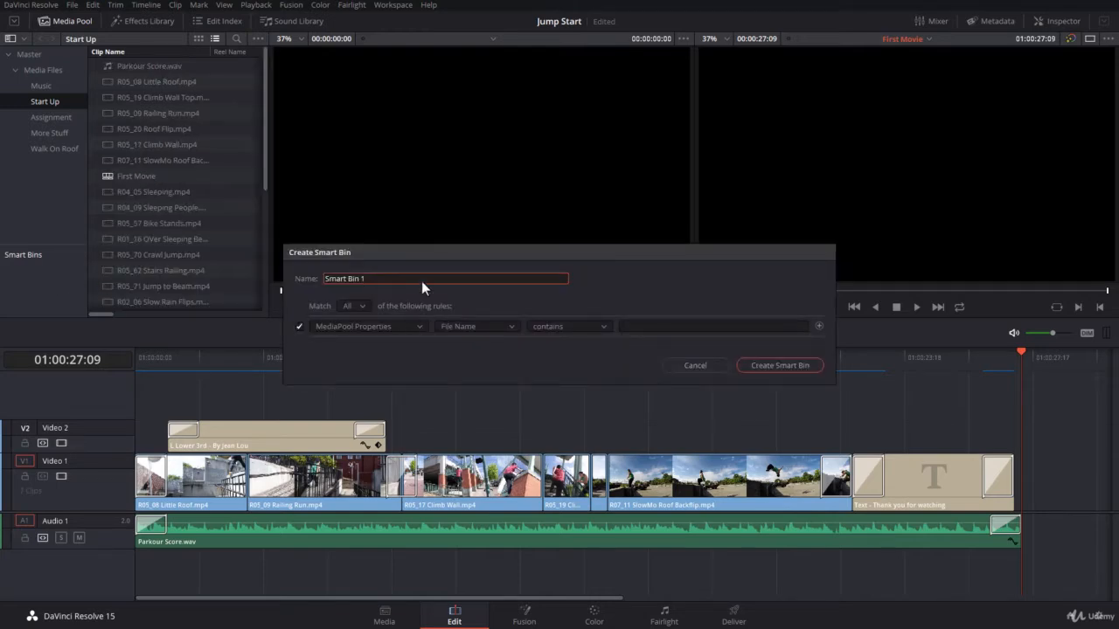
pyautogui.moveTo(489, 251); pyautogui.dragTo(497, 211)
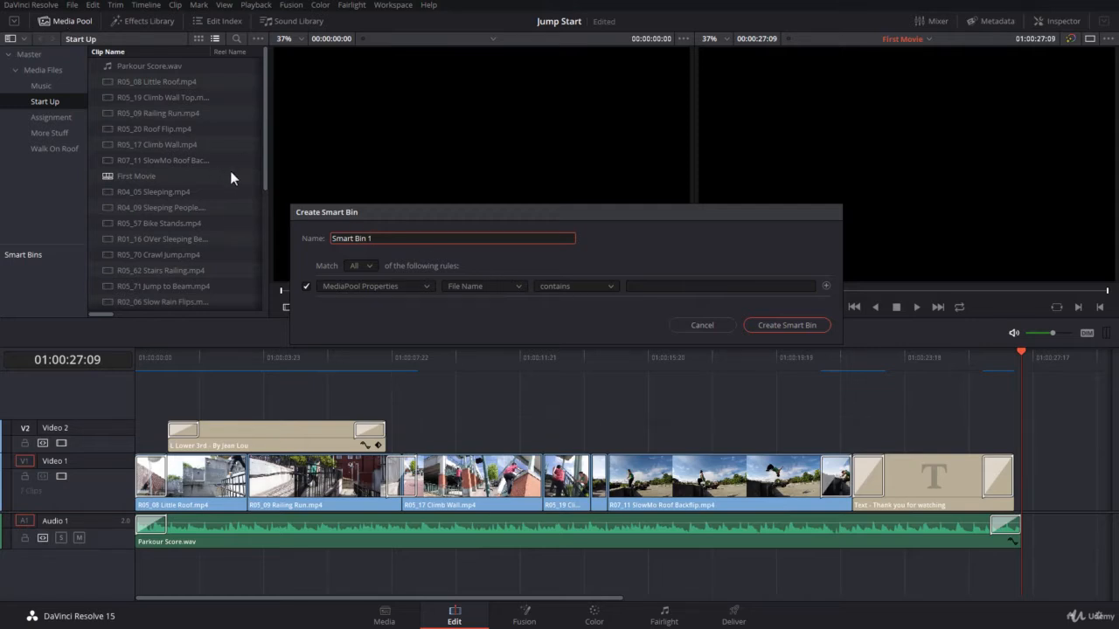
pyautogui.moveTo(379, 238); pyautogui.dragTo(311, 237)
pyautogui.press('BackSpace')
pyautogui.write('Slow Motion')
# - Set the smart bin to match All of its rules and list the rule property categories
pyautogui.click(362, 267)
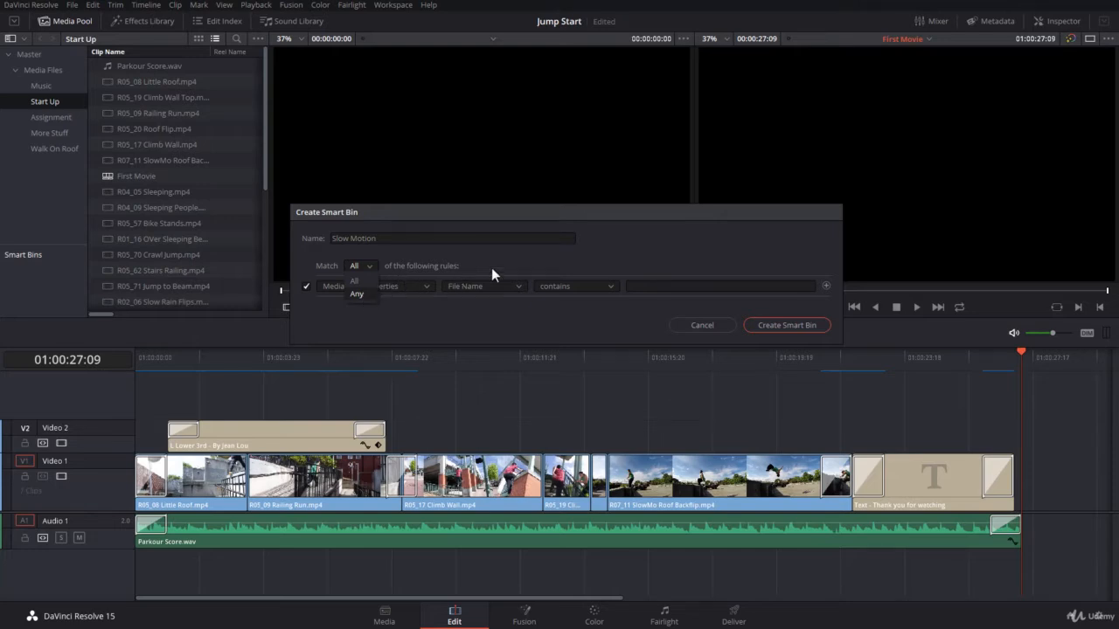
pyautogui.click(360, 281)
pyautogui.click(373, 266)
pyautogui.click(374, 265)
pyautogui.click(372, 275)
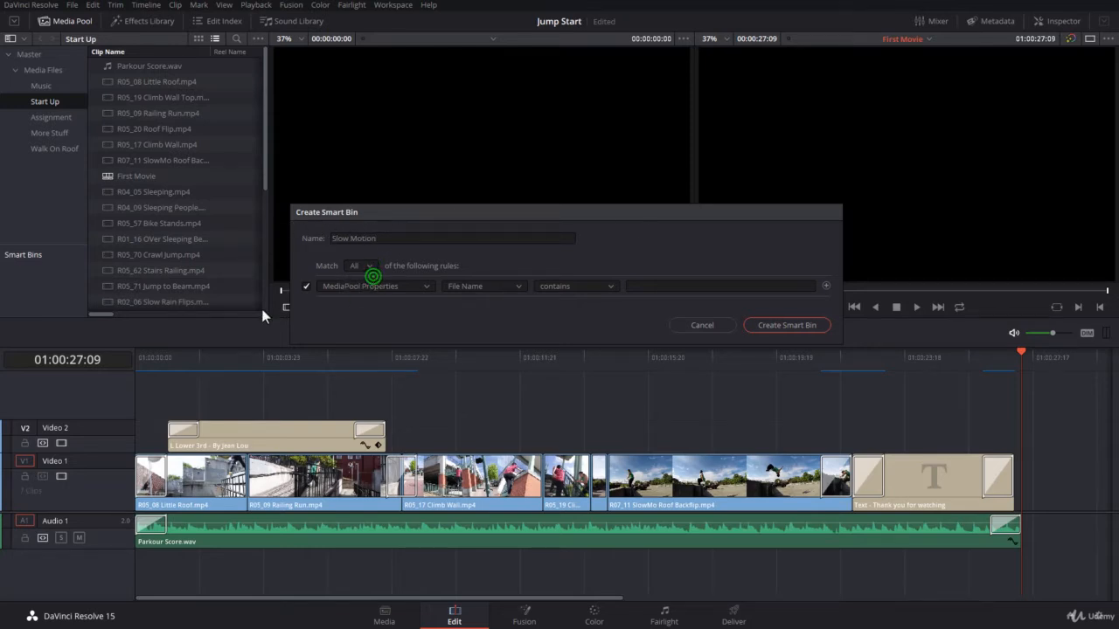
pyautogui.click(344, 286)
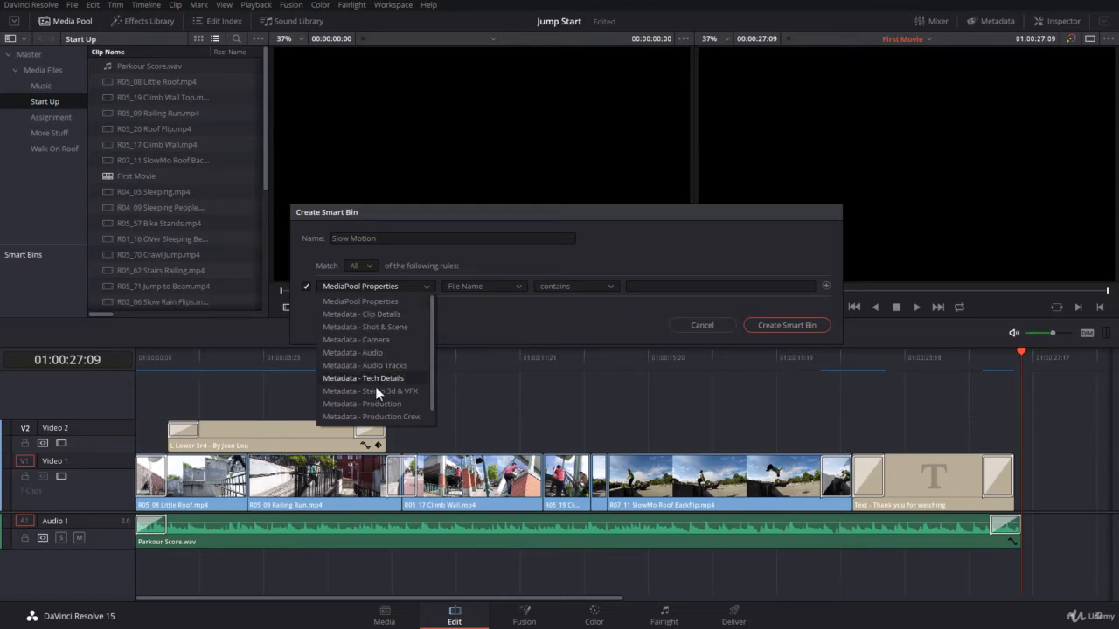
# - Define the rule as MediaPool Properties, File Name contains 'Slow'
pyautogui.click(376, 286)
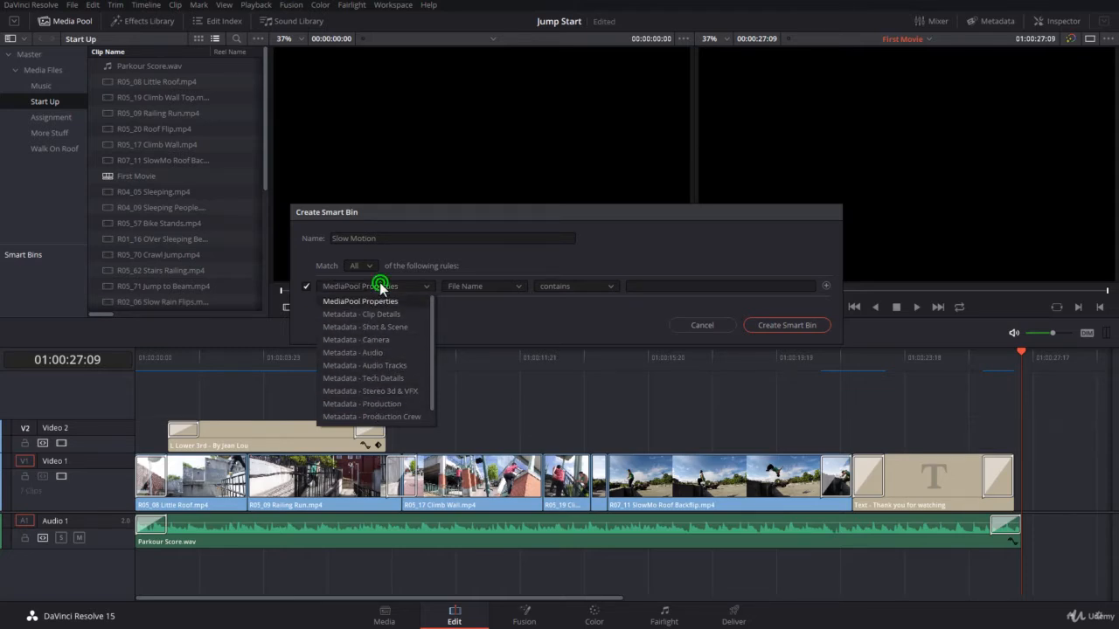
pyautogui.click(469, 286)
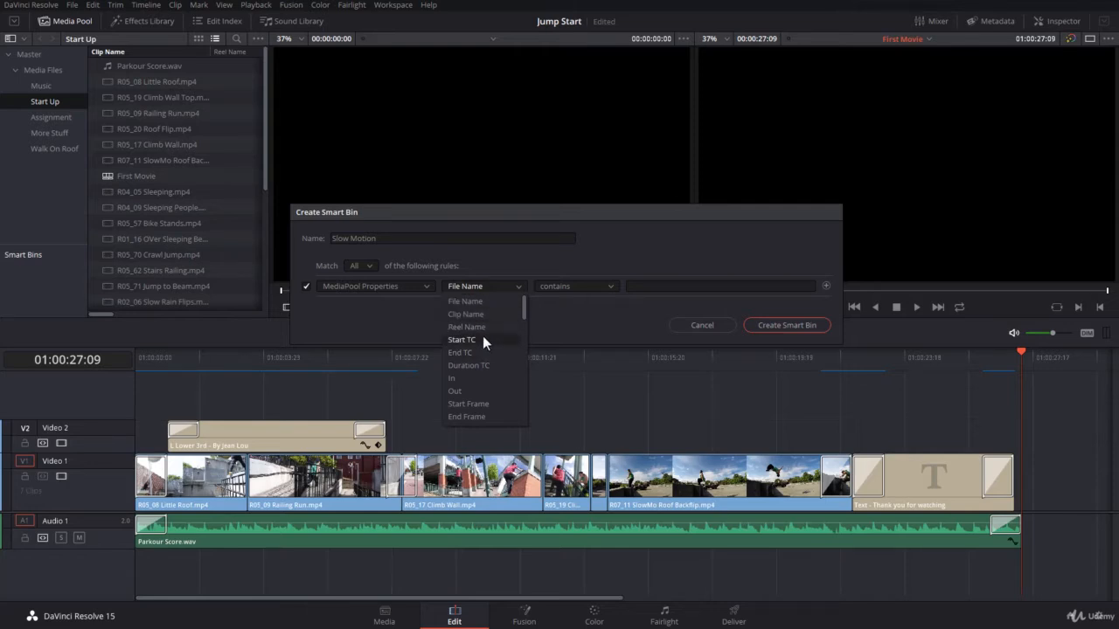
pyautogui.click(562, 325)
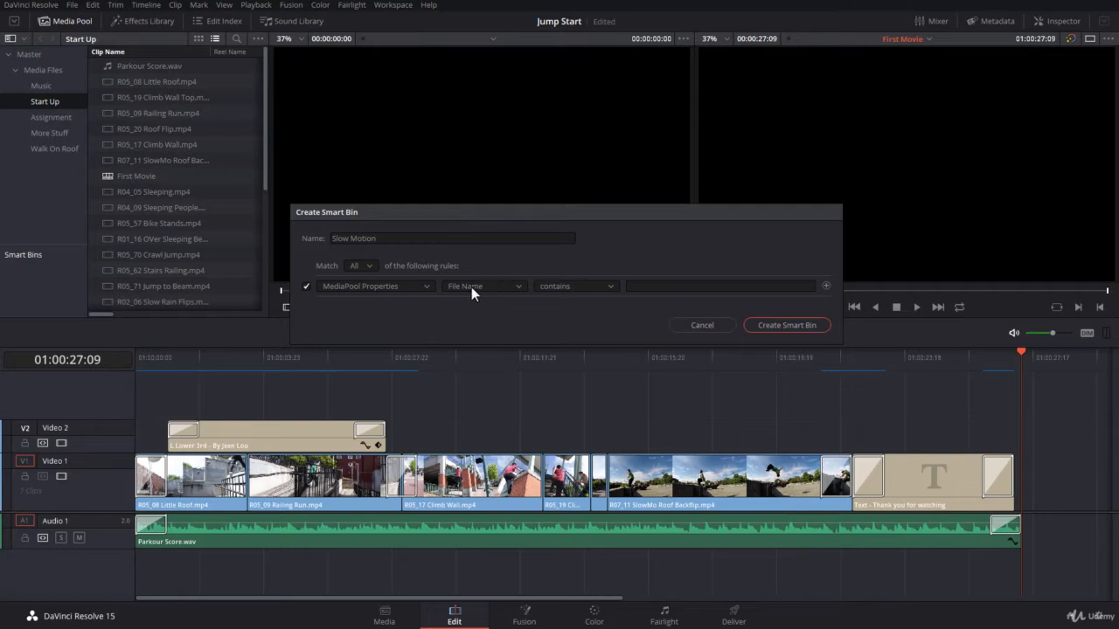
pyautogui.click(547, 287)
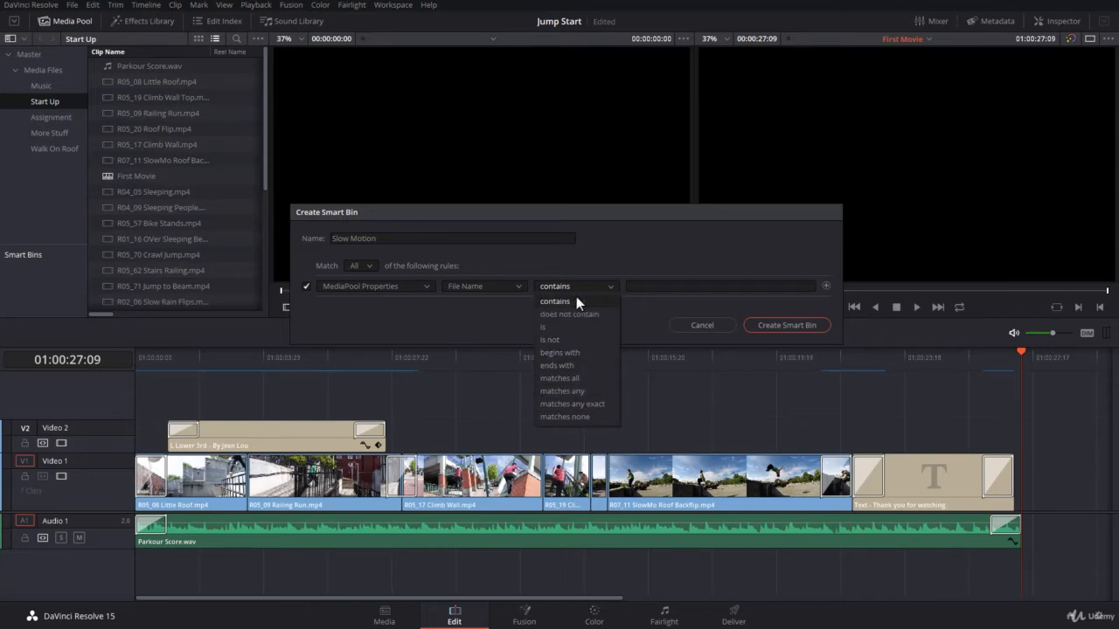
pyautogui.click(639, 288)
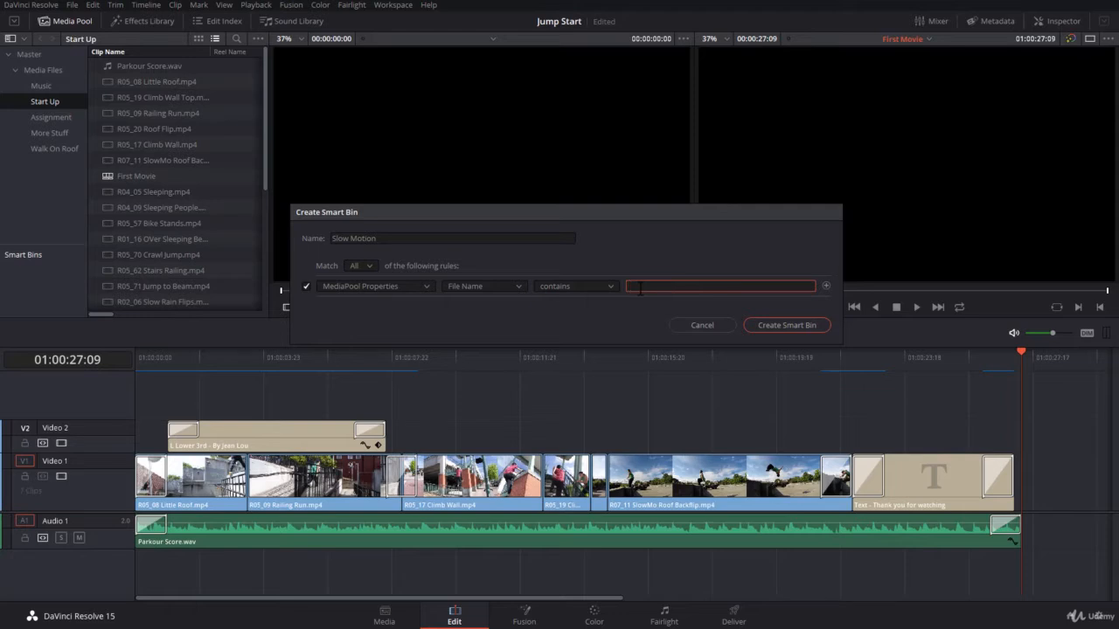
pyautogui.write('Slow')
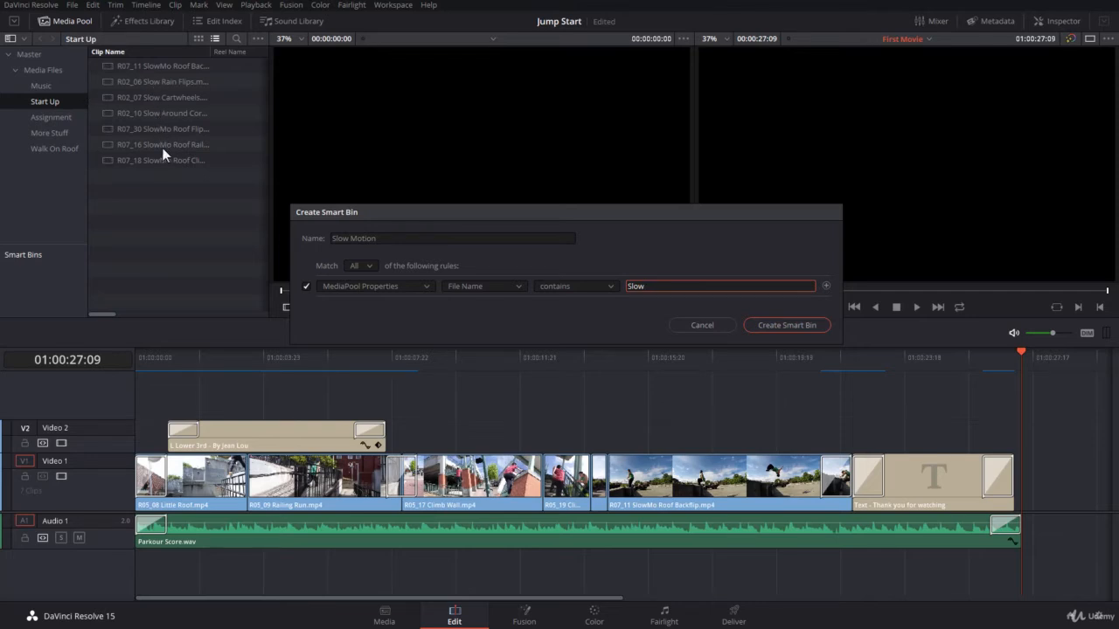
# - Create the Slow Motion smart bin and select it to list its seven slow clips
pyautogui.click(785, 325)
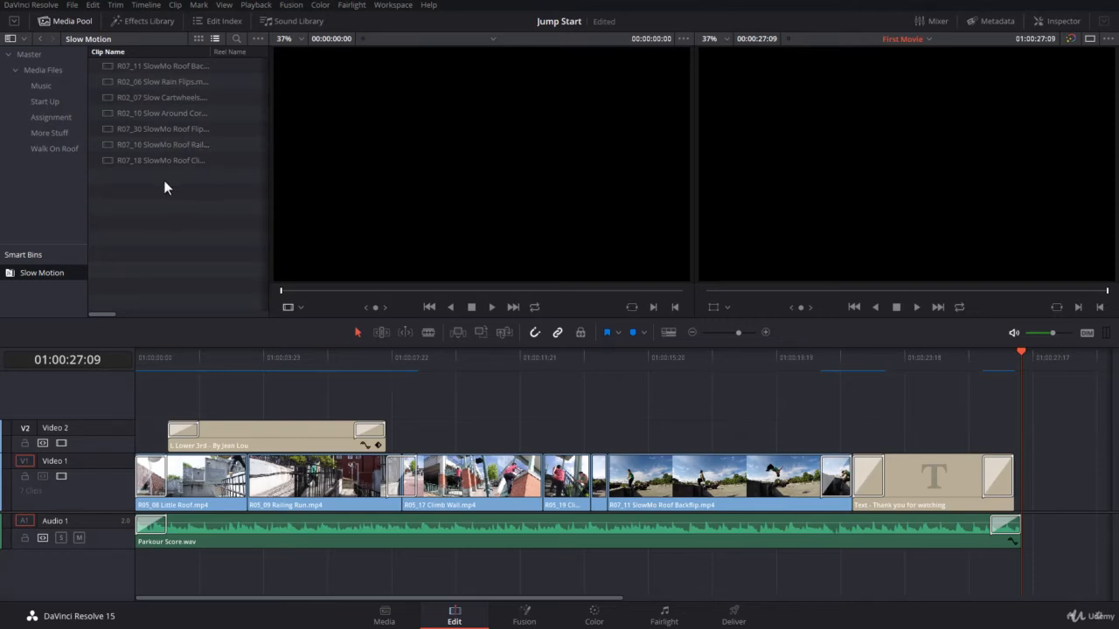
pyautogui.click(8, 275)
# - Review the Slow Motion bin's rule without changes, then show the Assignment bin's seven clips
pyautogui.doubleClick(10, 276)
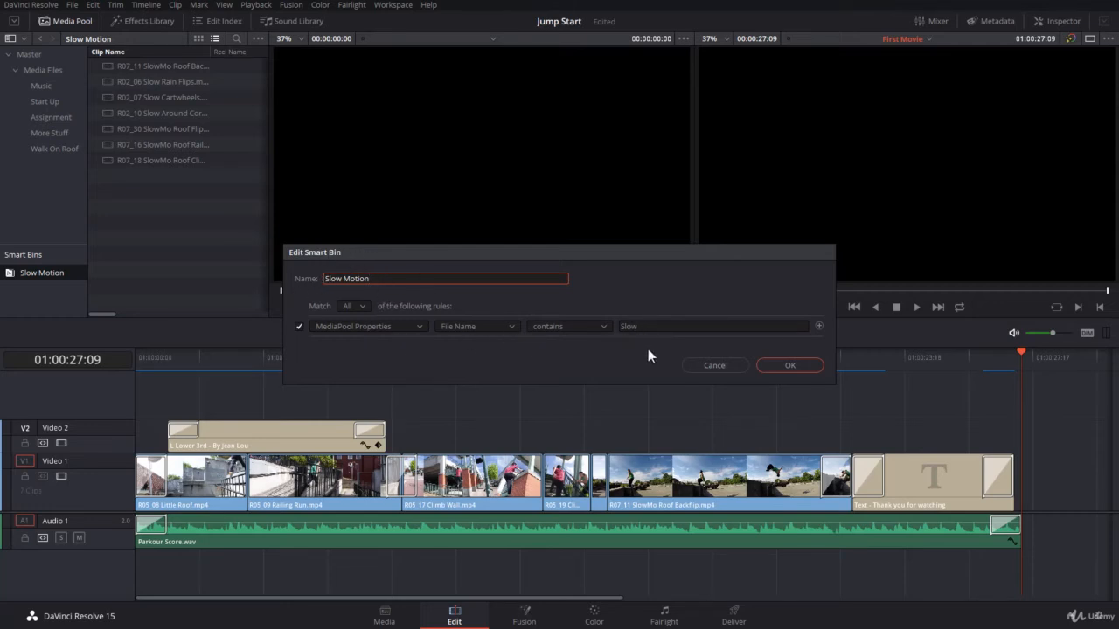
pyautogui.click(792, 365)
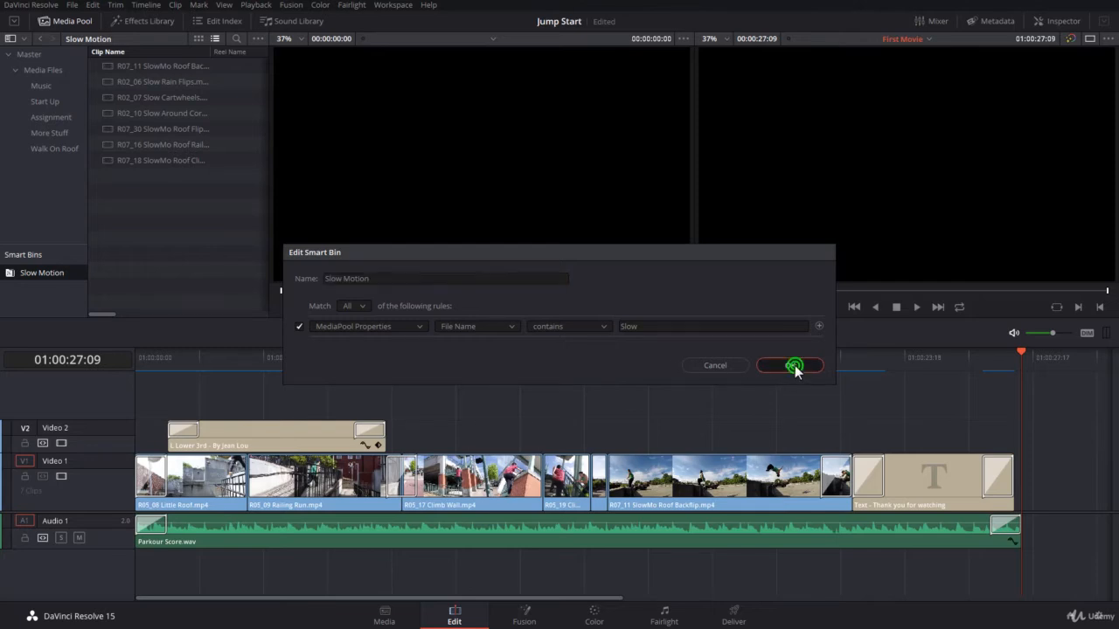
pyautogui.click(55, 218)
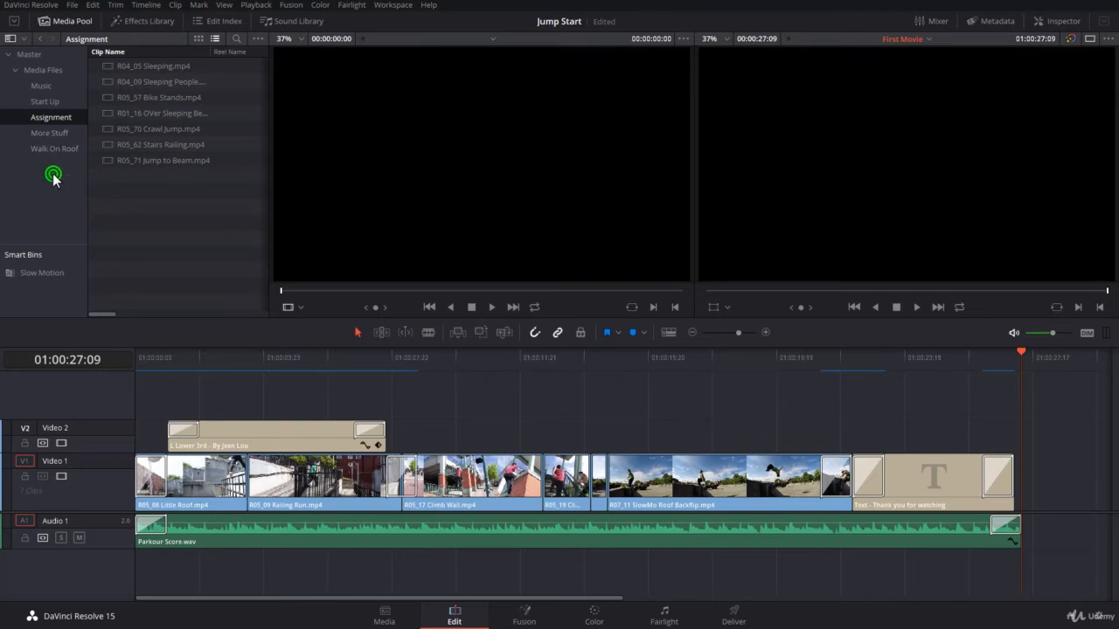
# - Select all clips in the Assignment bin and bring up their context menu
pyautogui.click(51, 133)
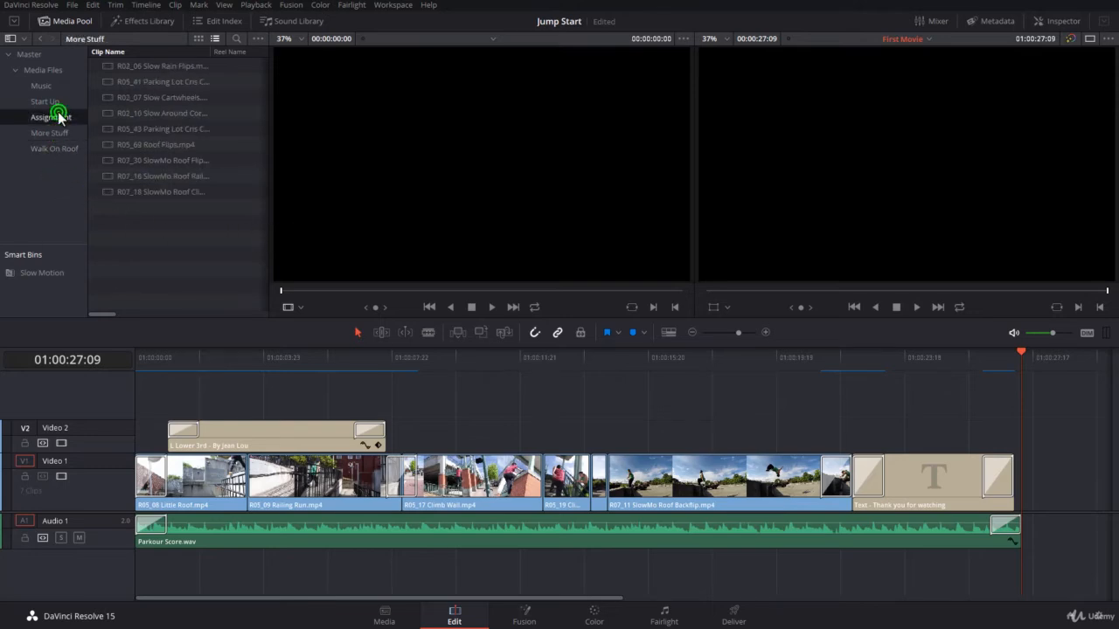
pyautogui.click(60, 117)
pyautogui.moveTo(126, 204); pyautogui.dragTo(160, 77)
pyautogui.rightClick(168, 90)
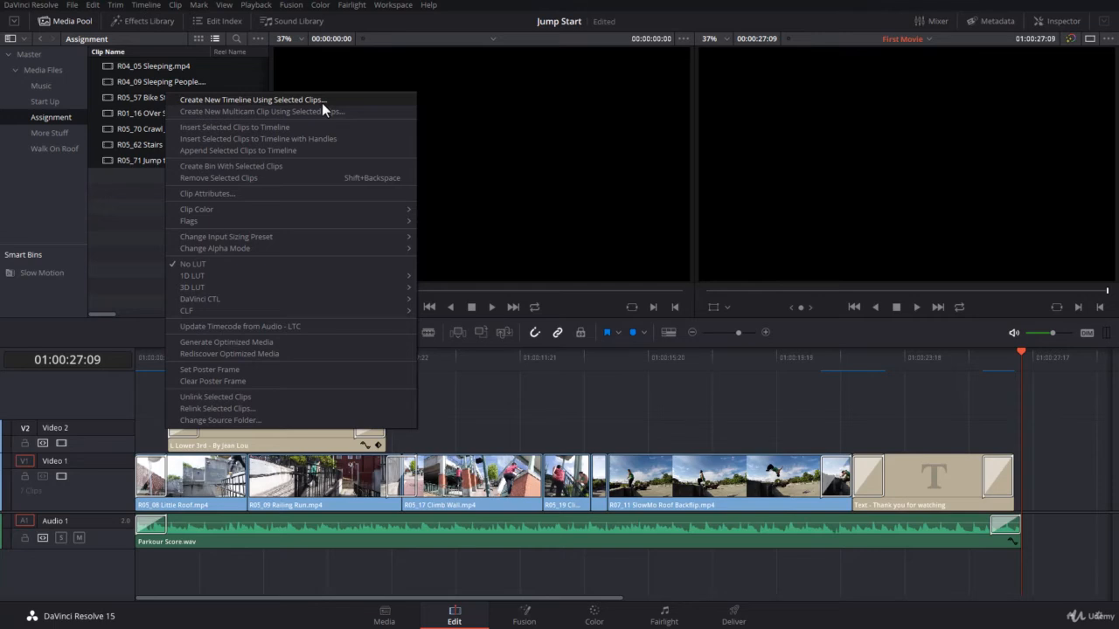
# - Create Timeline 2 from the selected clips with default settings, fit it to view, then show Start Up
pyautogui.click(260, 100)
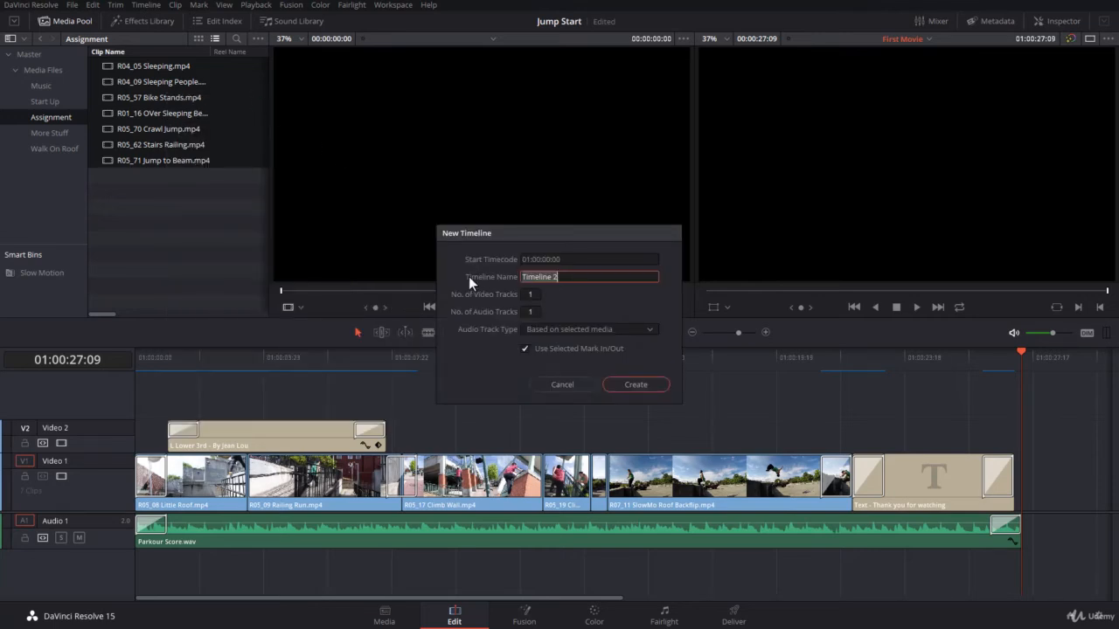
pyautogui.click(635, 384)
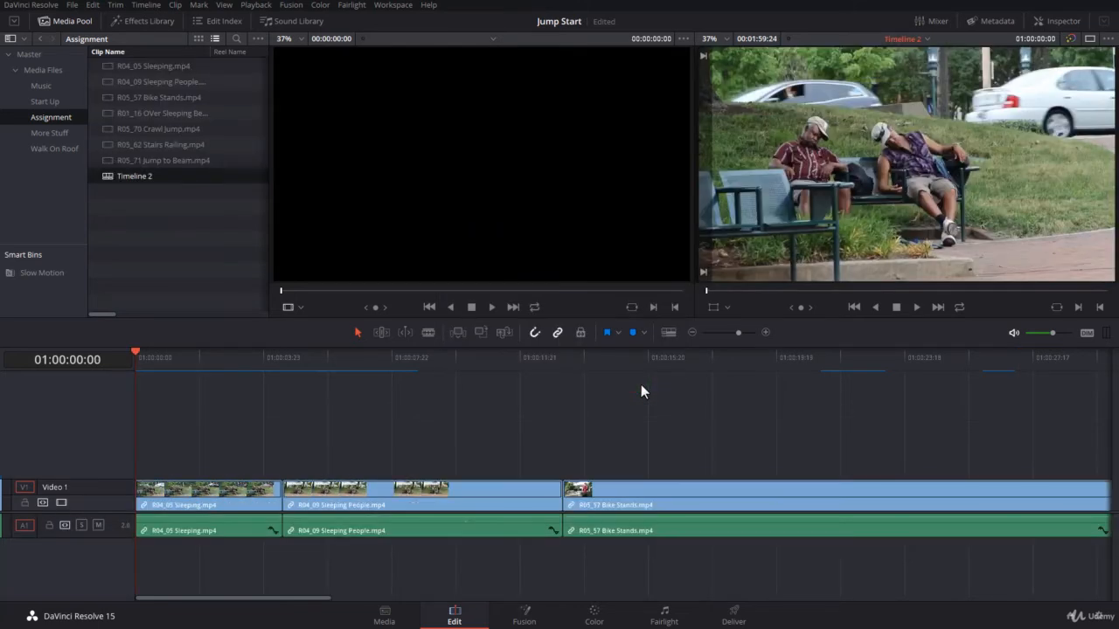
pyautogui.hotkey('shift', 'z')
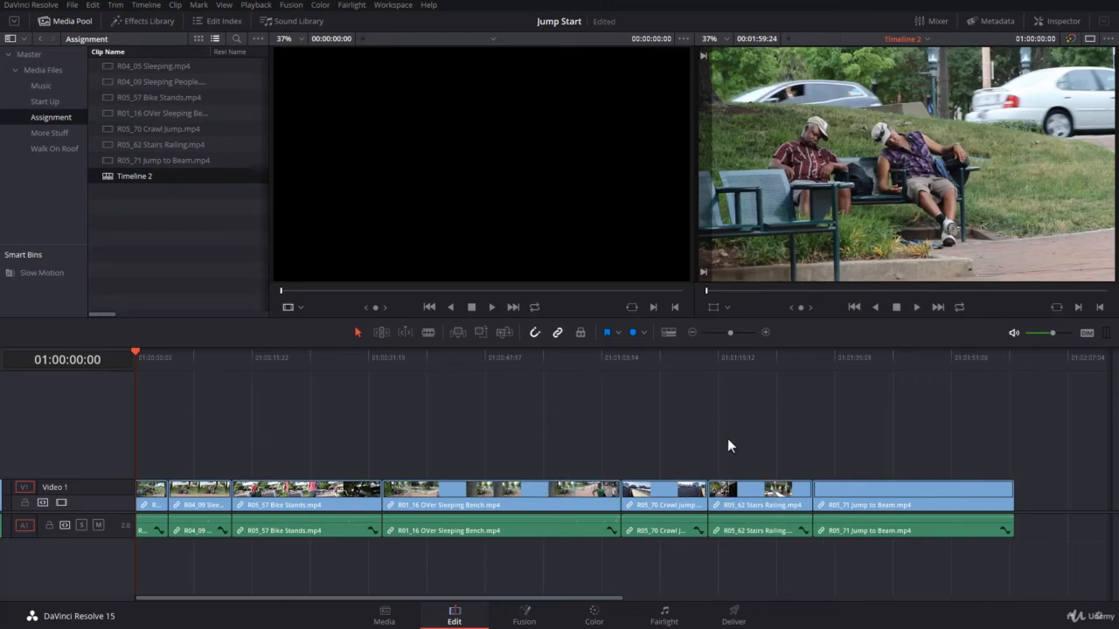
pyautogui.click(181, 224)
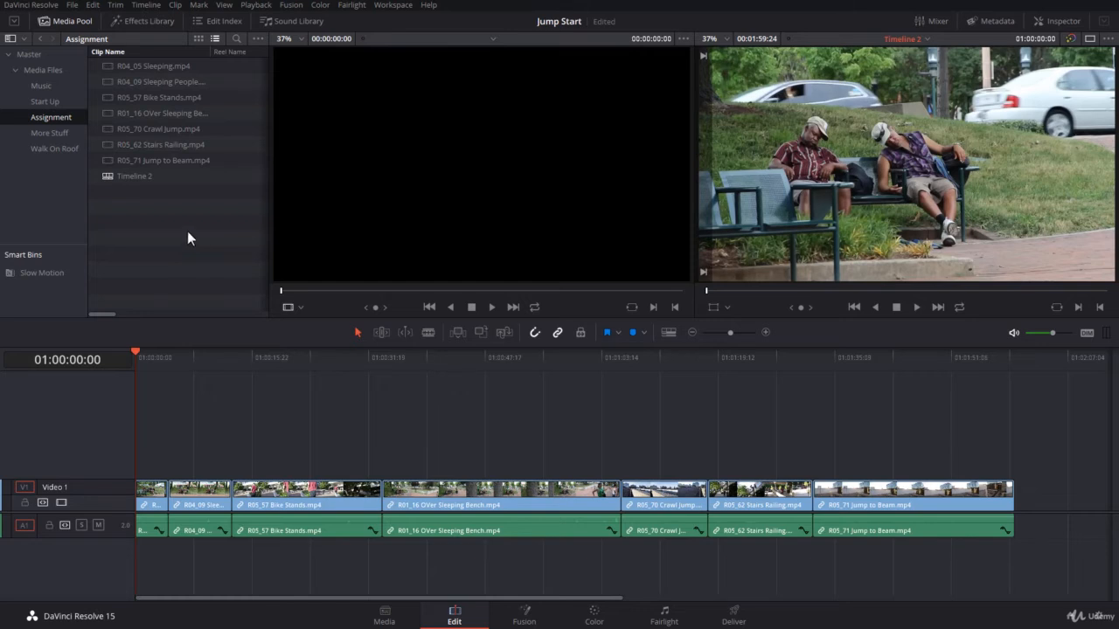
pyautogui.click(44, 102)
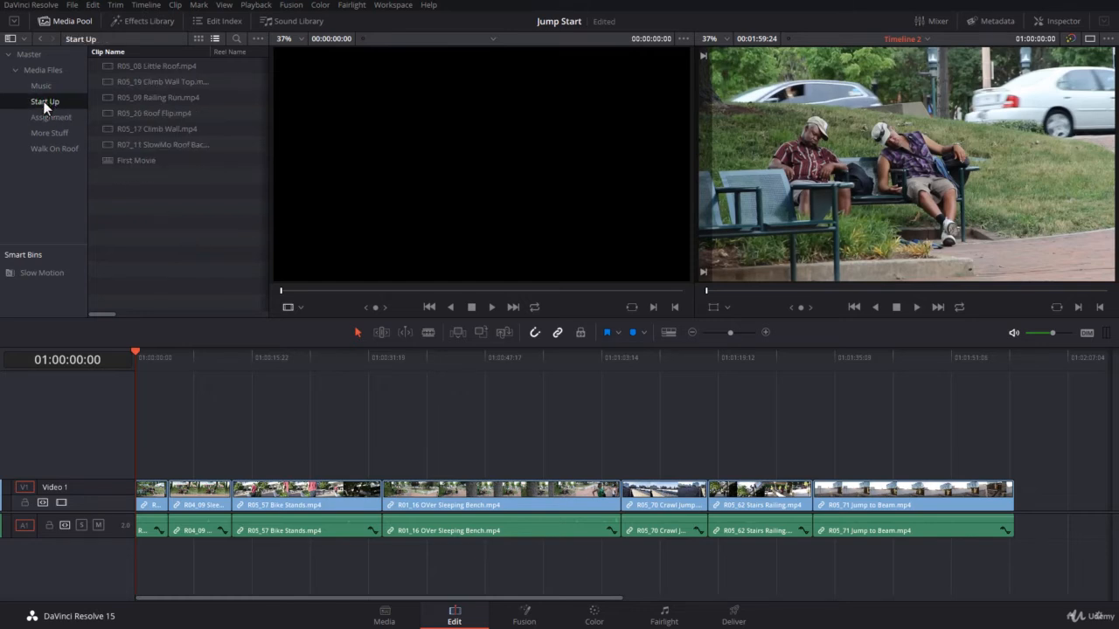
pyautogui.click(47, 116)
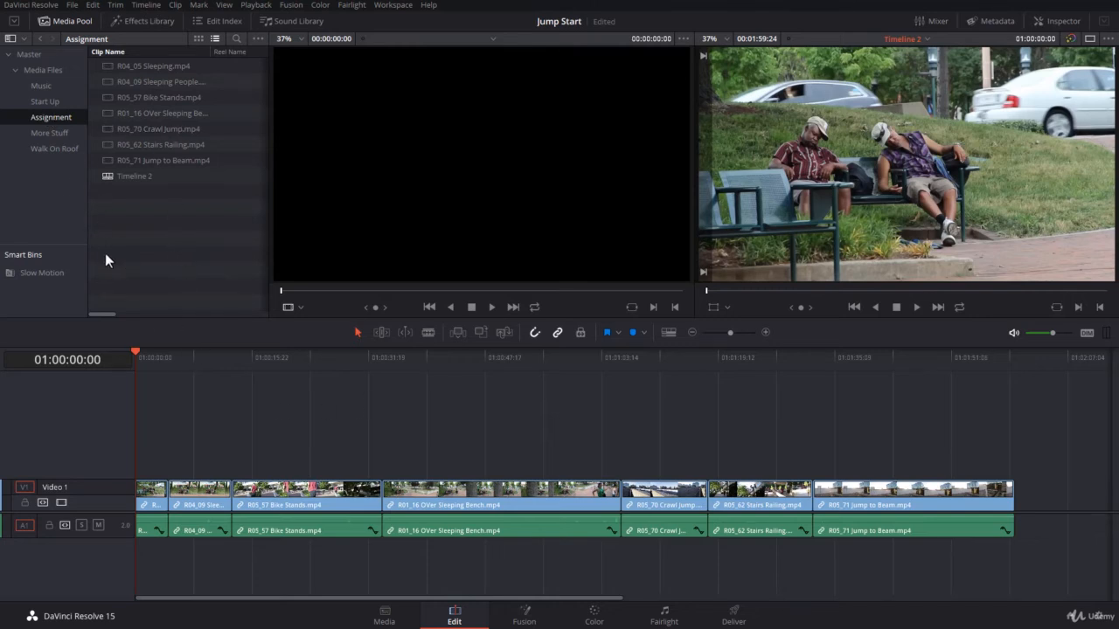
pyautogui.click(40, 69)
pyautogui.click(30, 53)
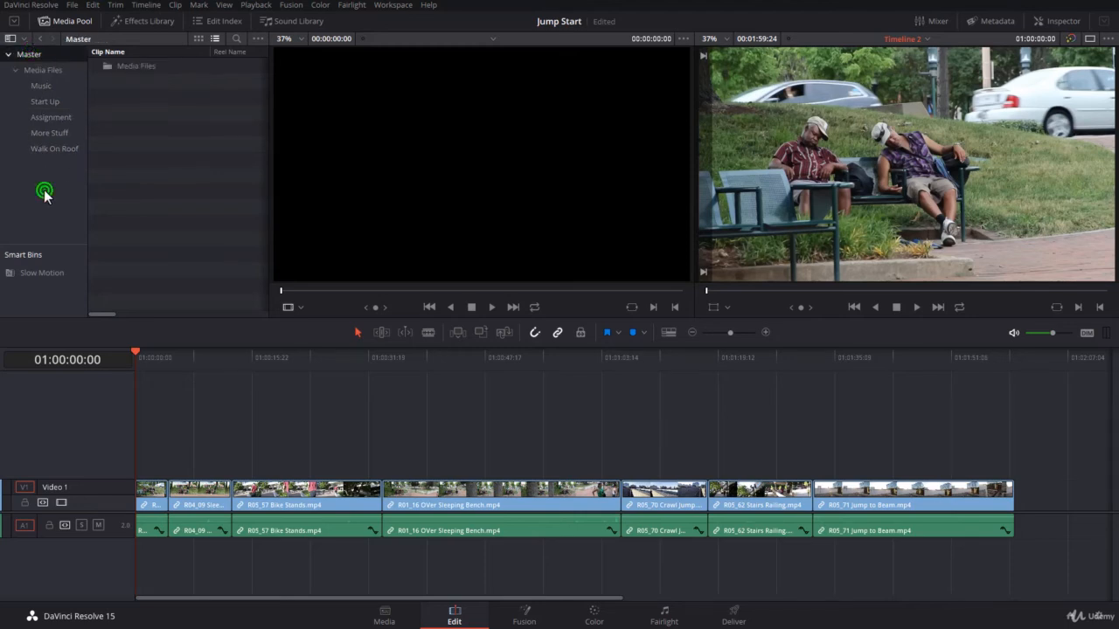
pyautogui.click(51, 116)
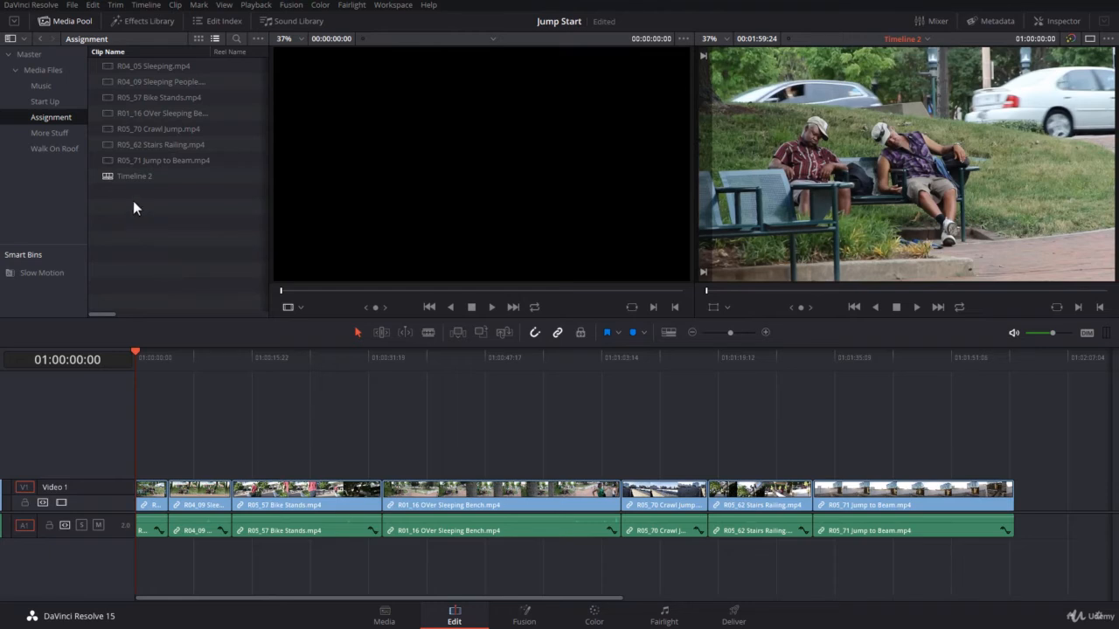
# - Enable 'Create Smart Bin for Timelines' under User > Editing preferences and save
pyautogui.click(40, 5)
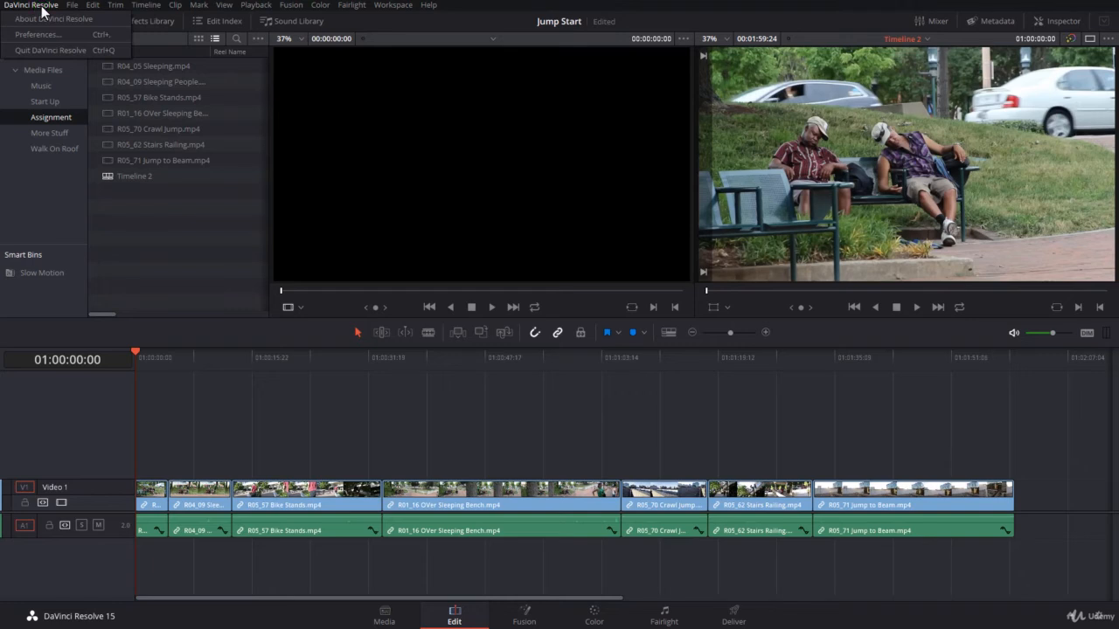
pyautogui.click(41, 35)
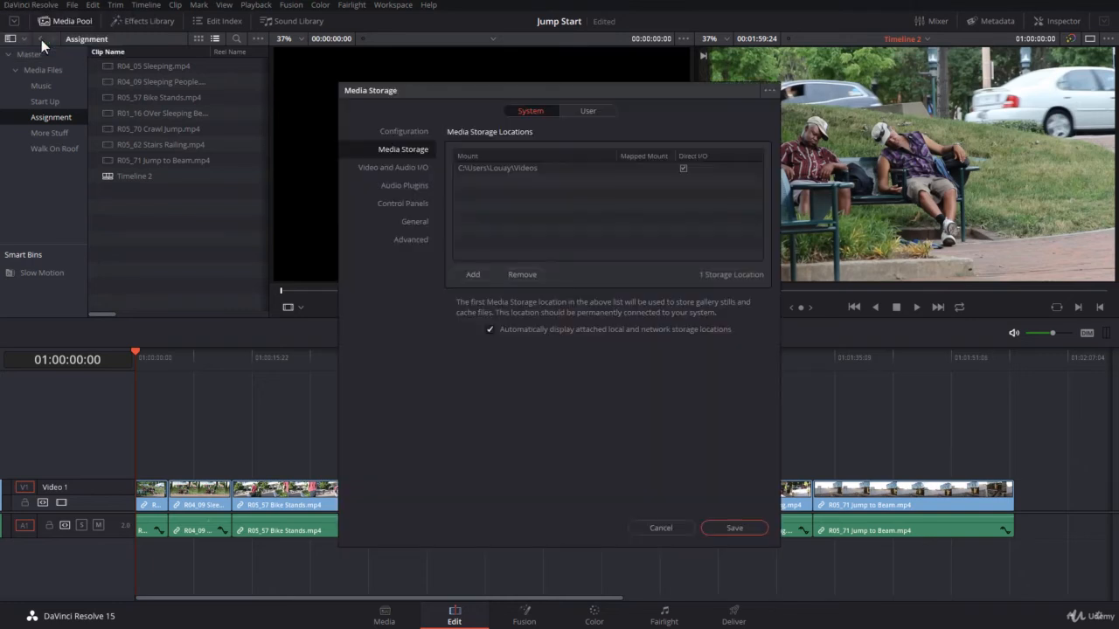
pyautogui.click(583, 113)
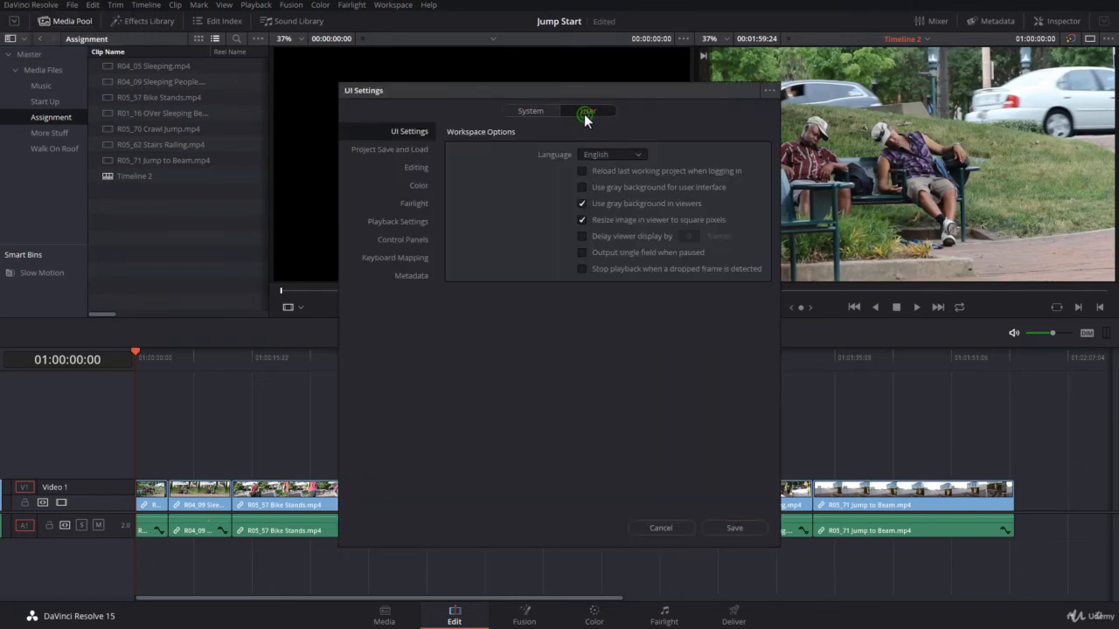
pyautogui.click(418, 167)
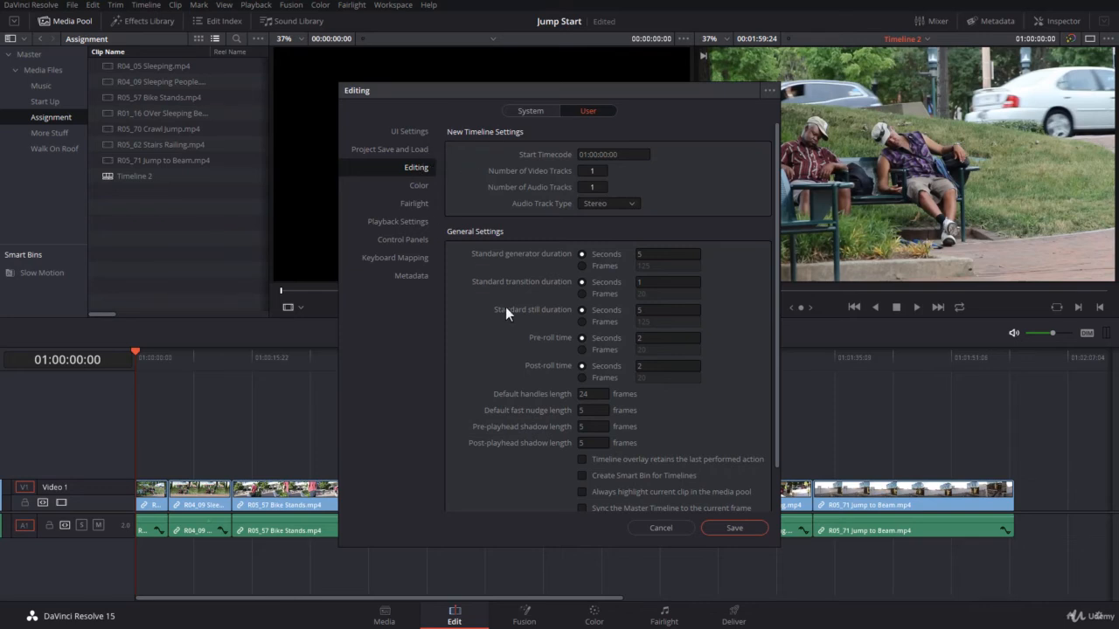
pyautogui.scroll(-1, 505, 307)
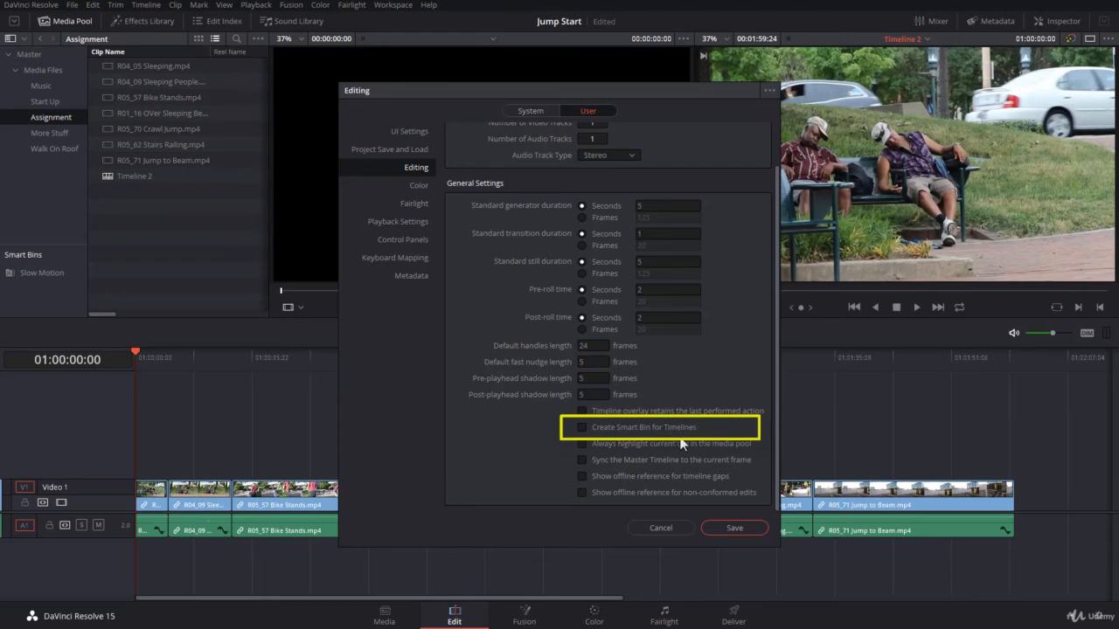
pyautogui.click(582, 427)
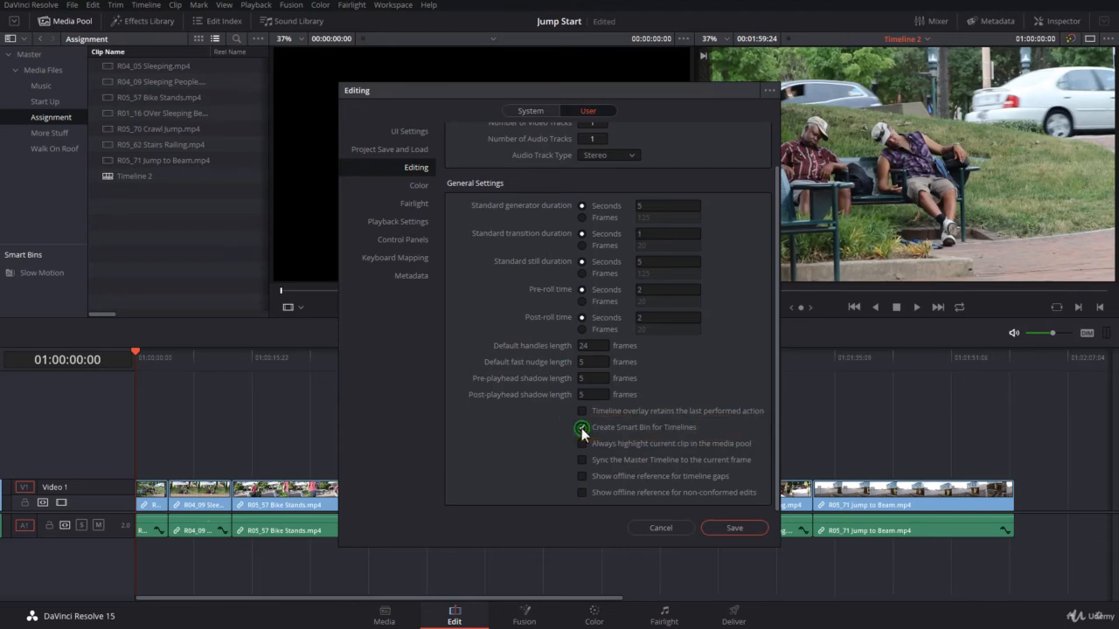
pyautogui.click(737, 524)
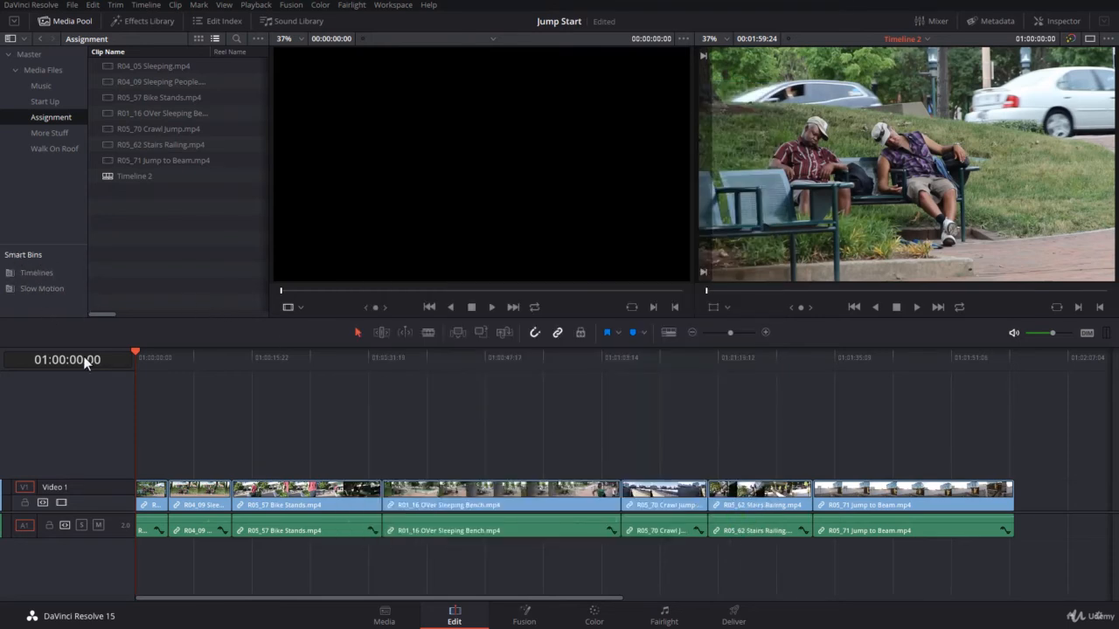
# - Compare the Timelines smart bin with the Assignment bin, ending on the Start Up bin
pyautogui.click(22, 274)
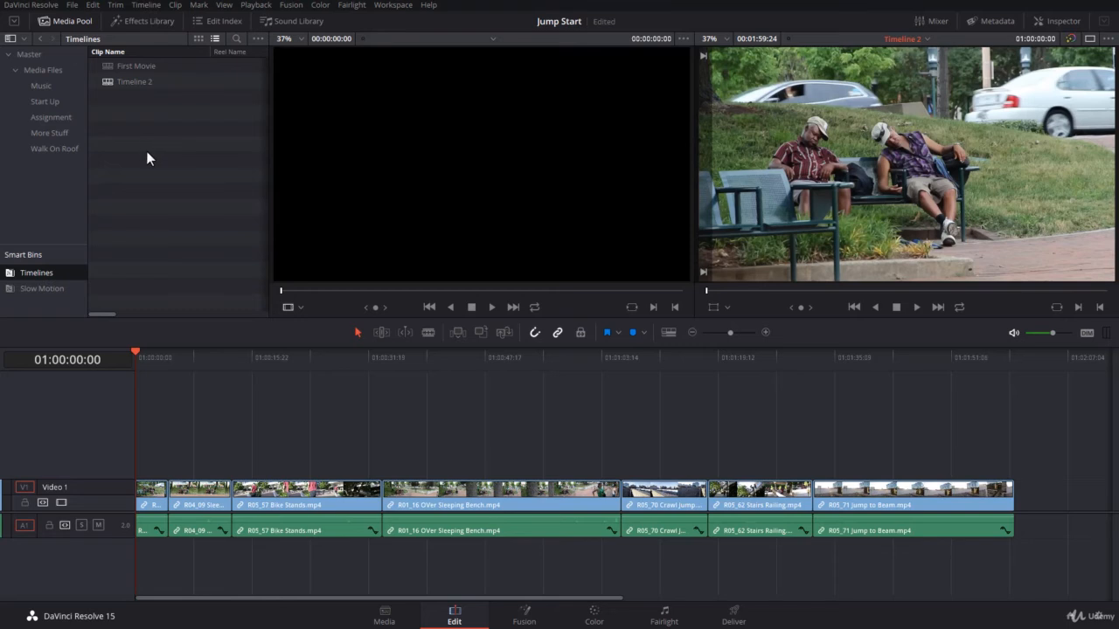
pyautogui.click(61, 115)
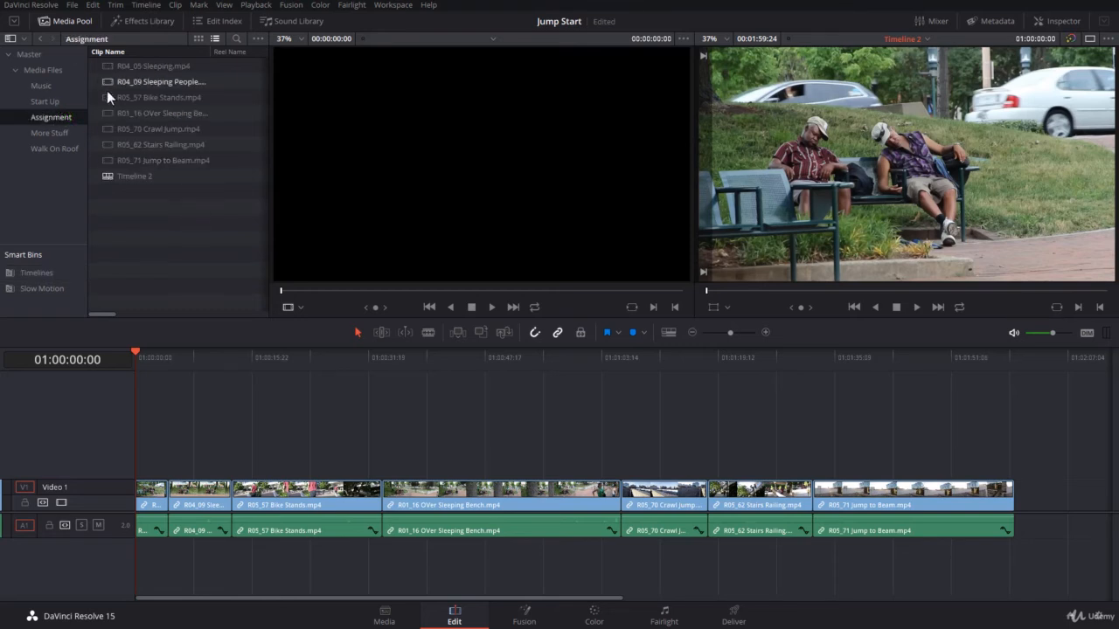
pyautogui.click(63, 273)
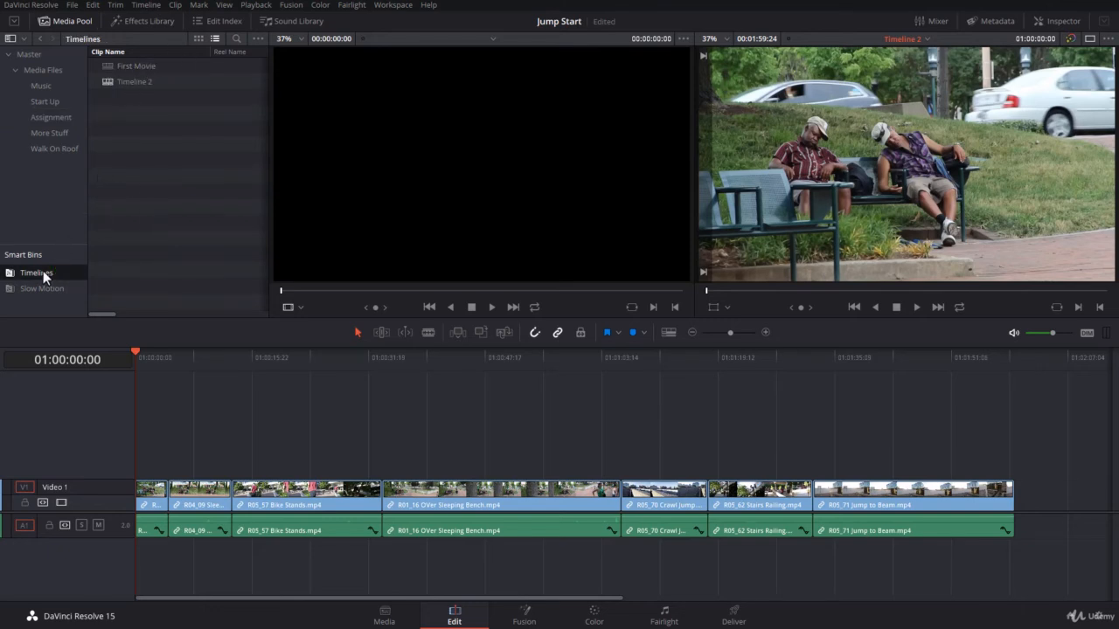
pyautogui.click(50, 117)
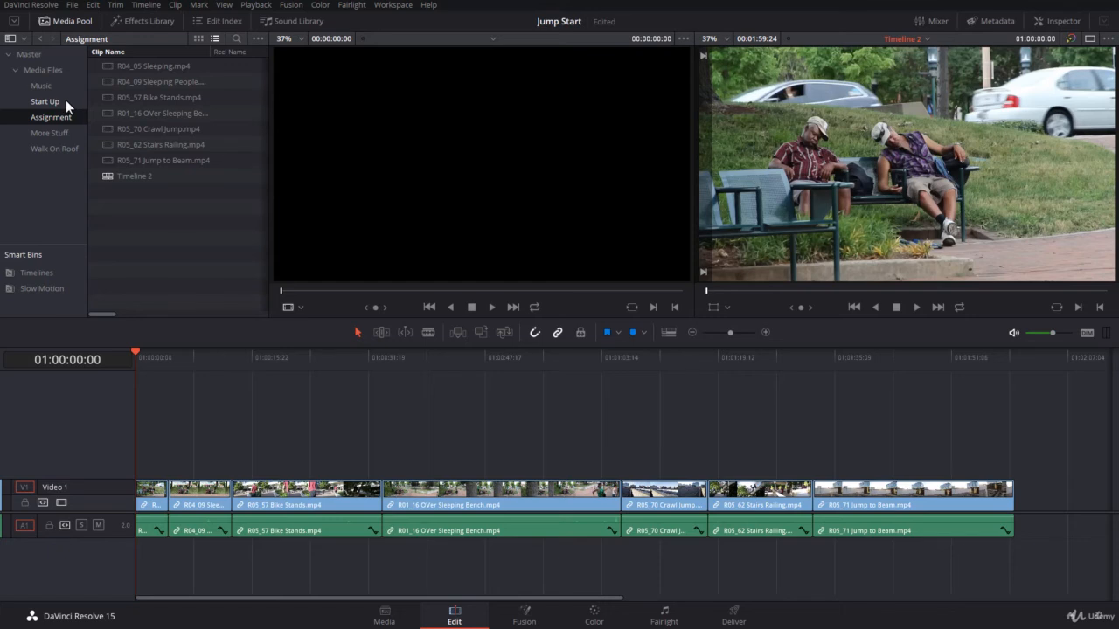
pyautogui.click(65, 99)
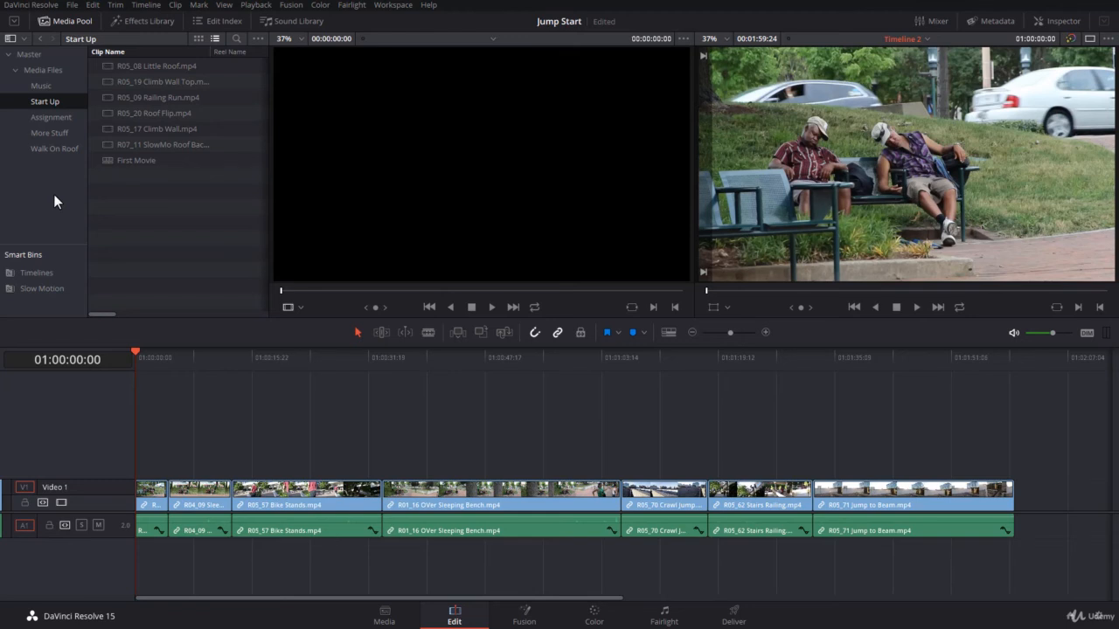
# - Add a new bin named 'My Timelines' to the bin list
pyautogui.rightClick(24, 180)
pyautogui.click(33, 187)
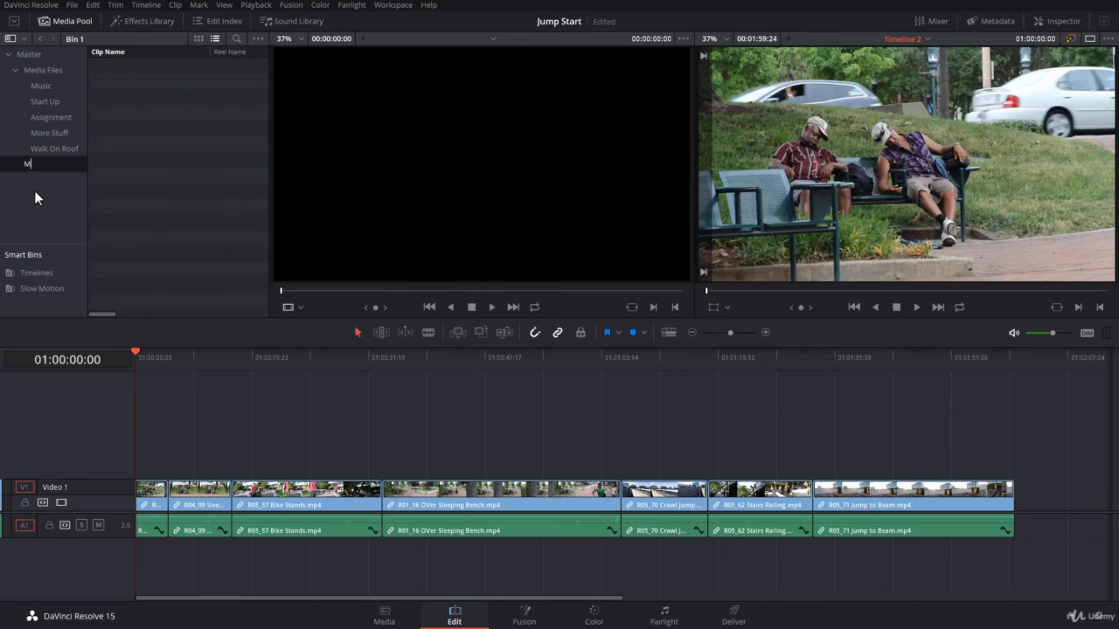
pyautogui.write('My Timelines')
pyautogui.click(50, 188)
# - Move the First Movie and Timeline 2 timelines from the Timelines smart bin into My Timelines
pyautogui.click(55, 273)
pyautogui.click(128, 81)
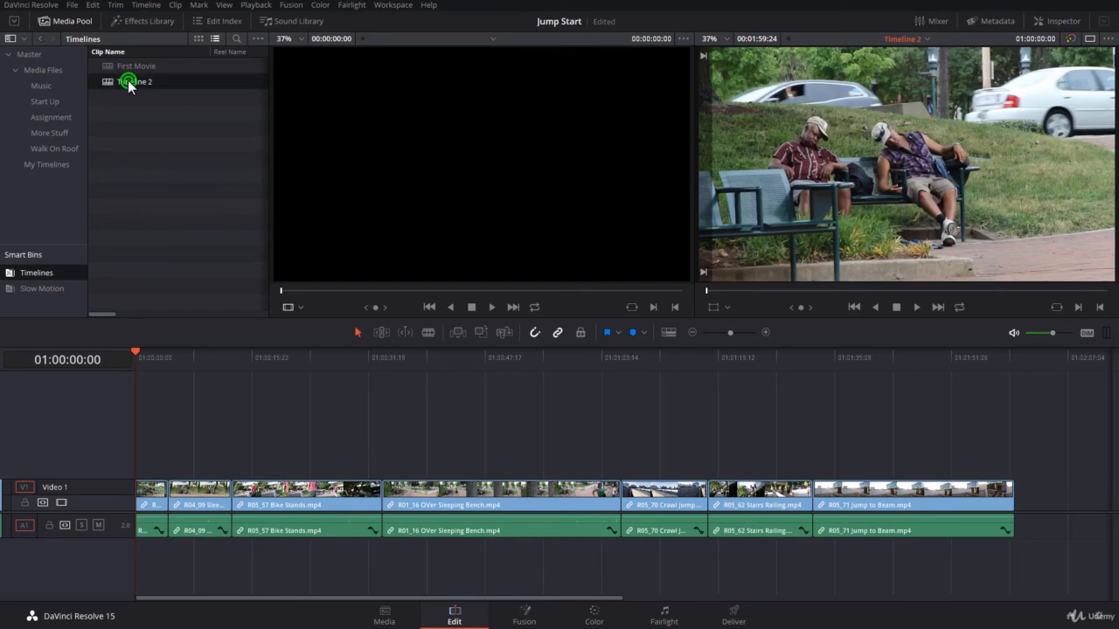
pyautogui.keyDown('shift'); pyautogui.click(142, 69); pyautogui.keyUp('shift')
pyautogui.moveTo(143, 81); pyautogui.dragTo(40, 170)
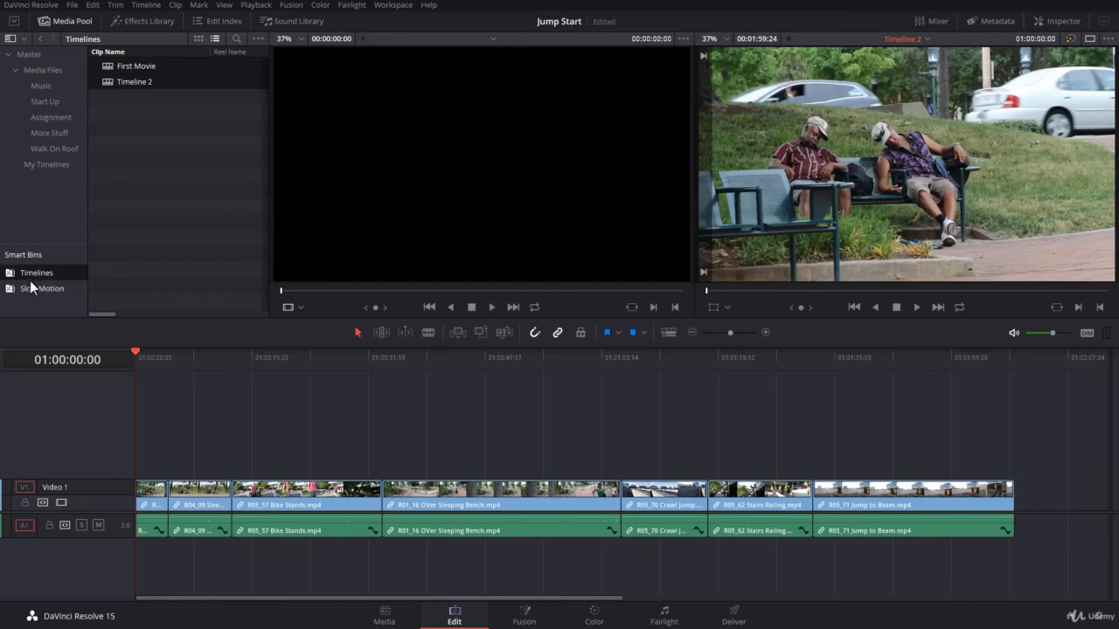
# - Check the Assignment, Start Up, My Timelines and Timelines bins, ending on Slow Motion's seven clips
pyautogui.click(52, 118)
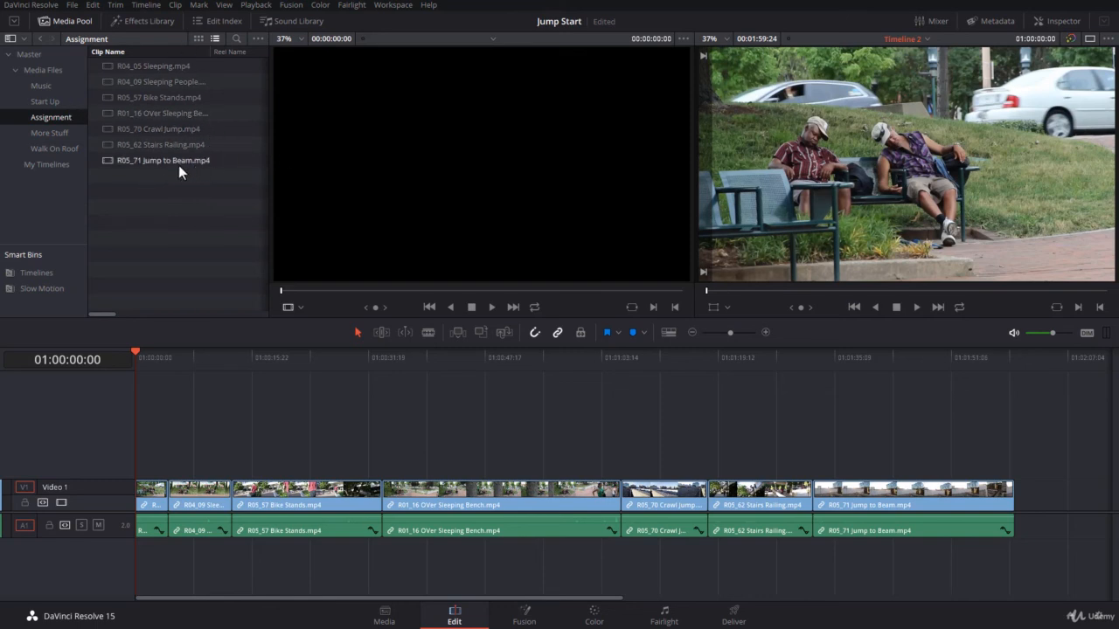
pyautogui.click(60, 102)
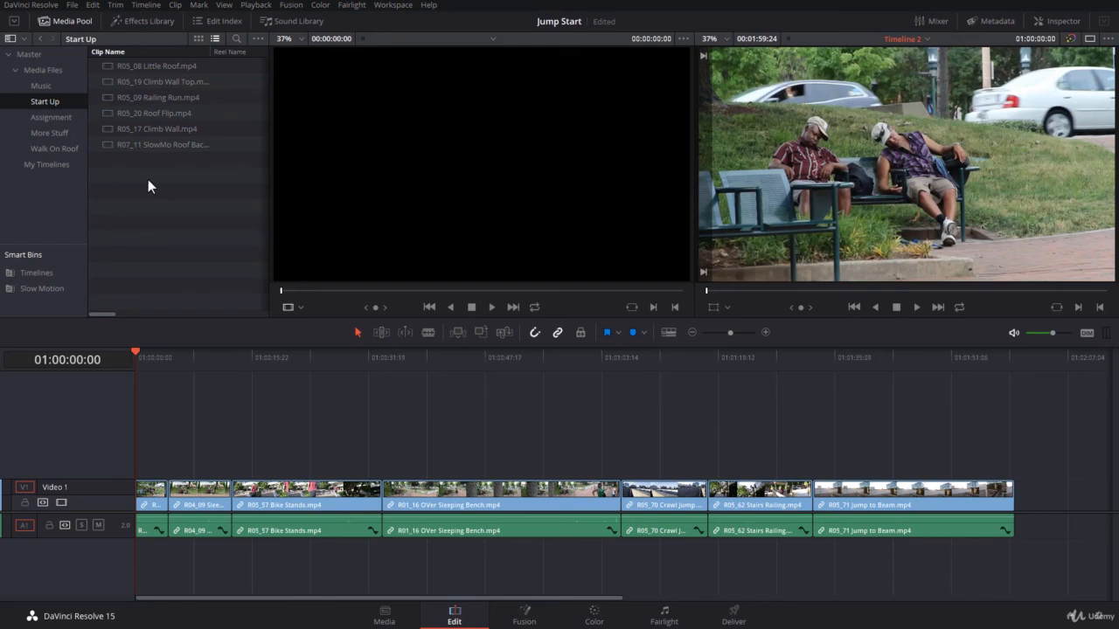
pyautogui.click(63, 165)
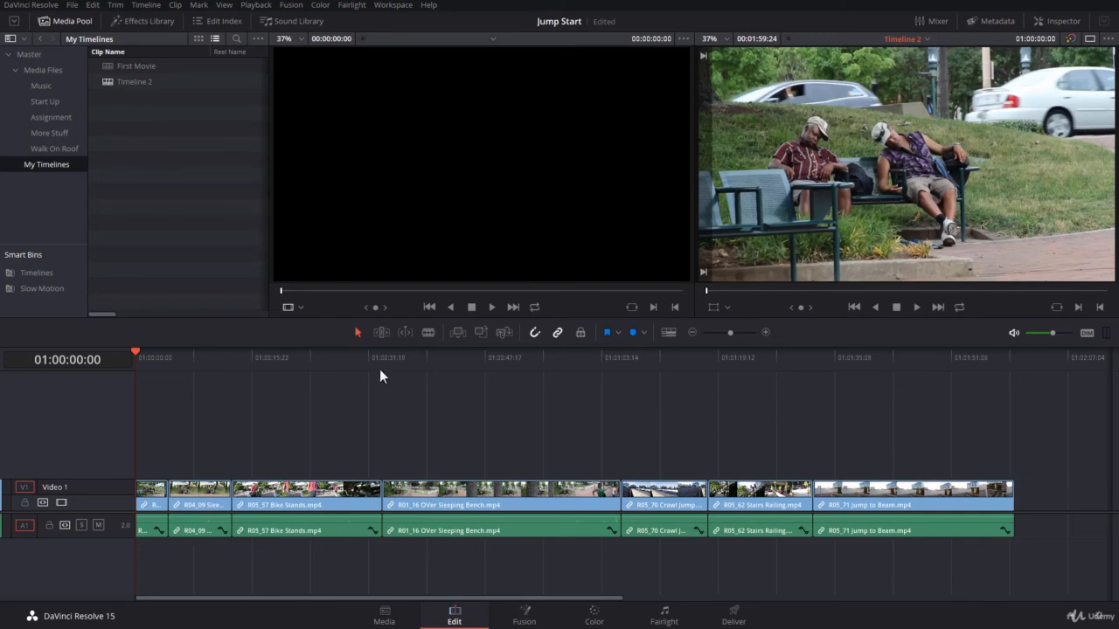
pyautogui.click(33, 274)
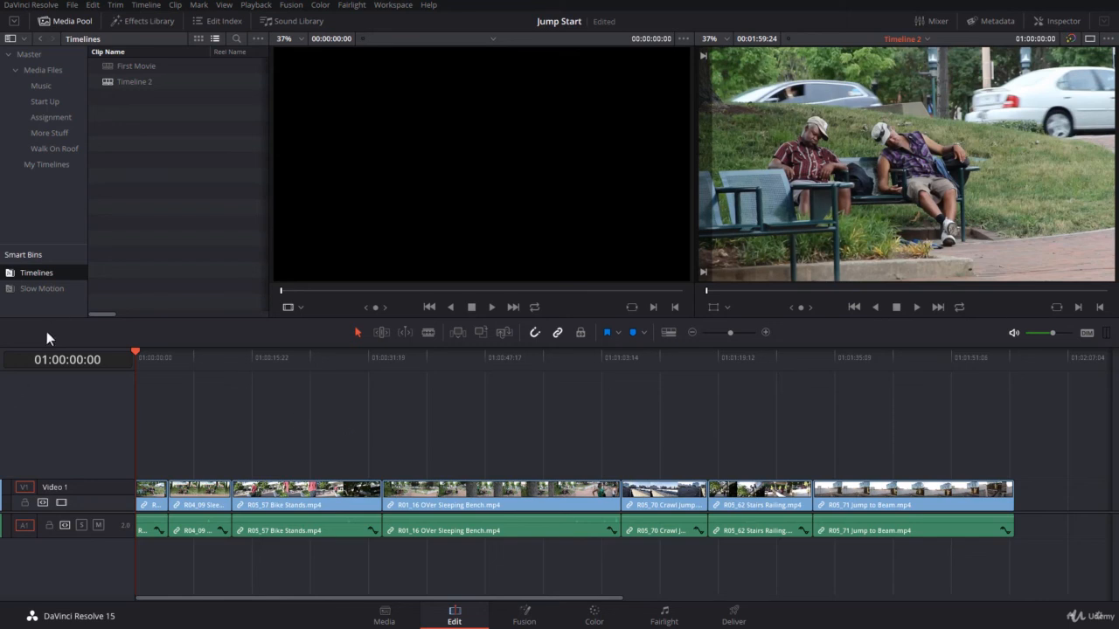
pyautogui.click(56, 290)
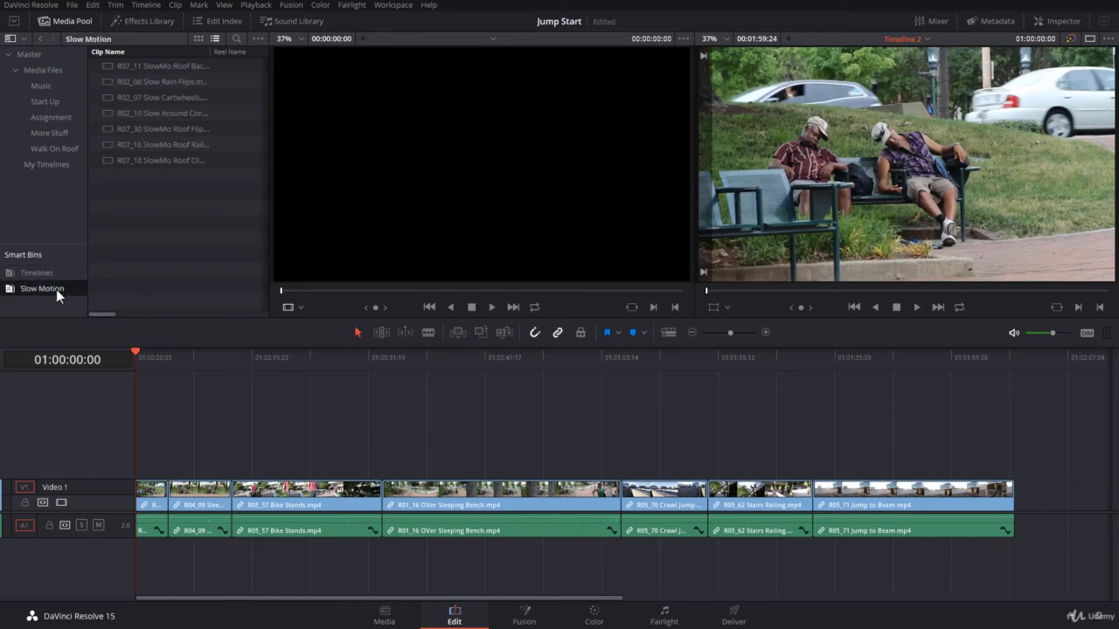